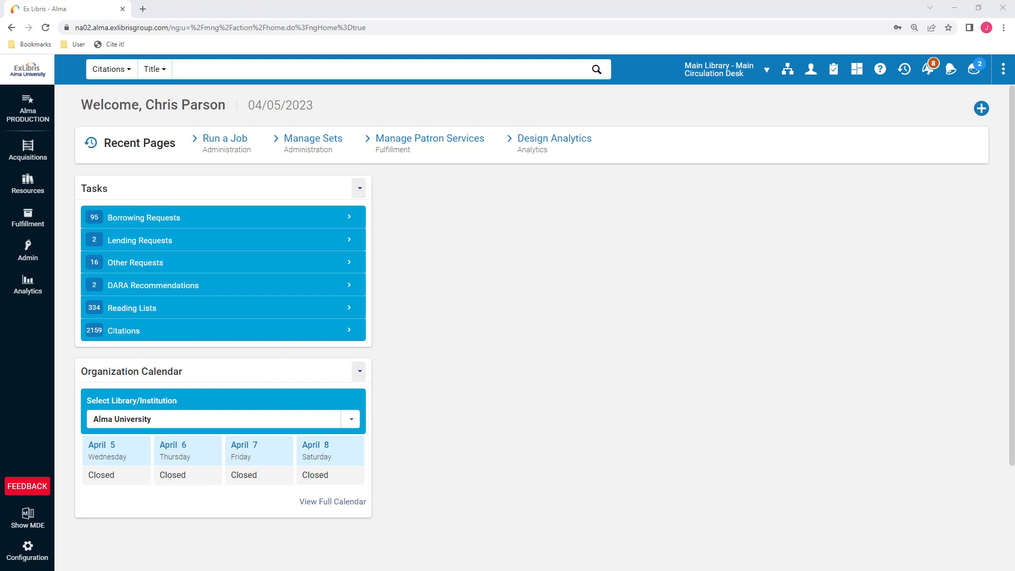
- Search the citations by title for "Sage Handbook of Leadership"
left_click(343, 72)
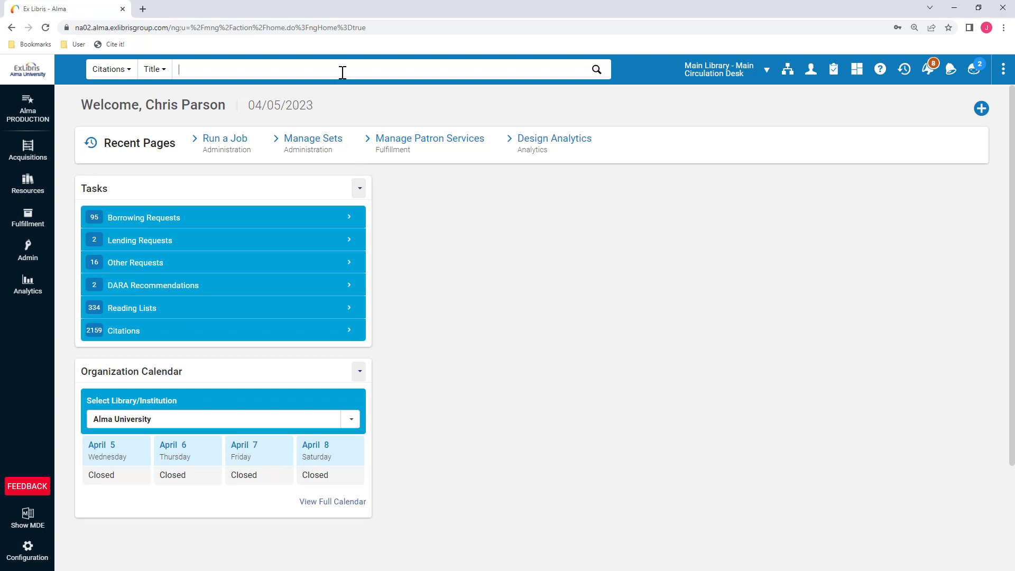
left_click(153, 69)
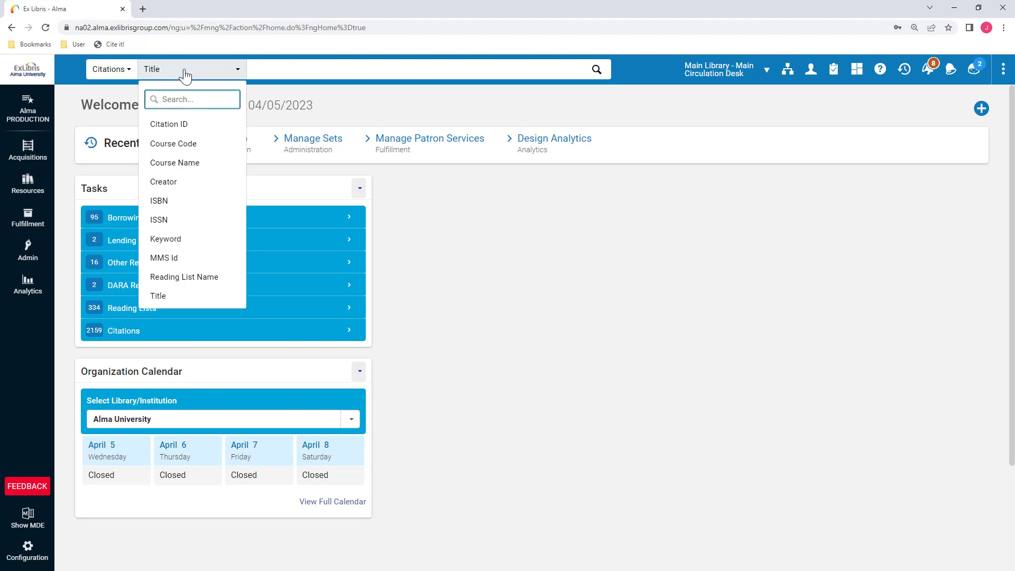
left_click(280, 69)
type("Sage Handbook of Leadership")
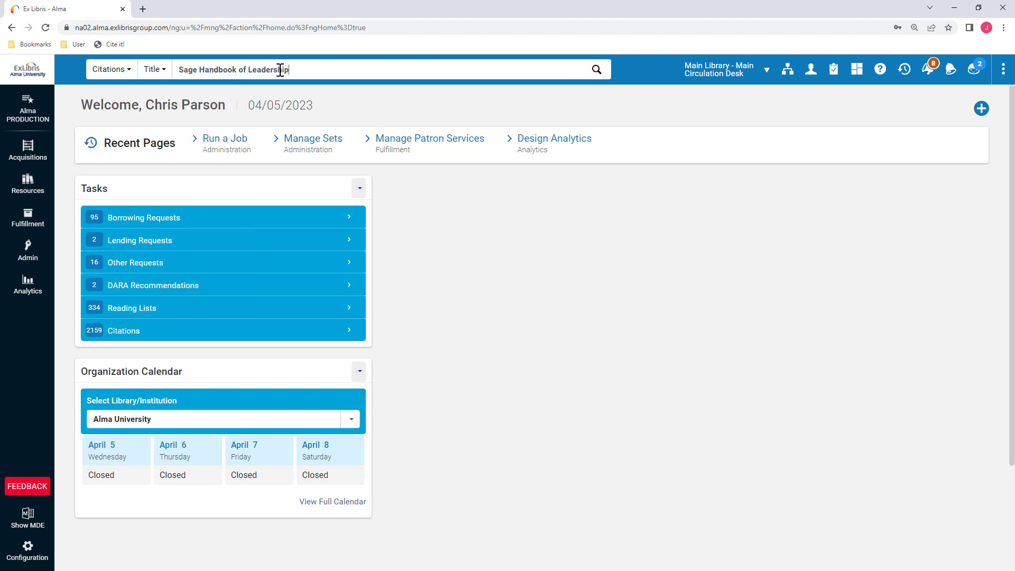
key("Return")
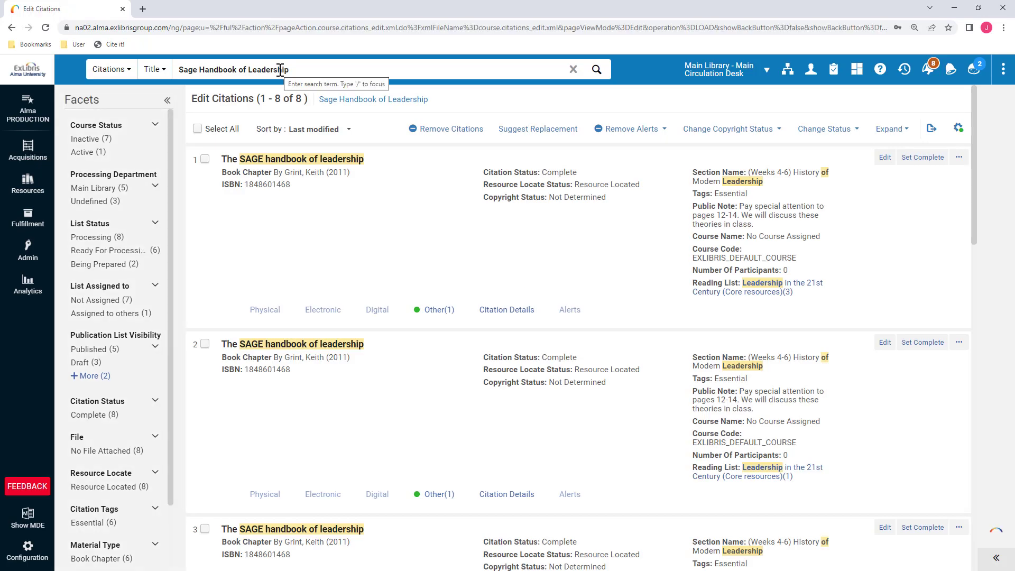
- Select all the found SAGE handbook of leadership citations and start suggesting a replacement for them
left_click(205, 159)
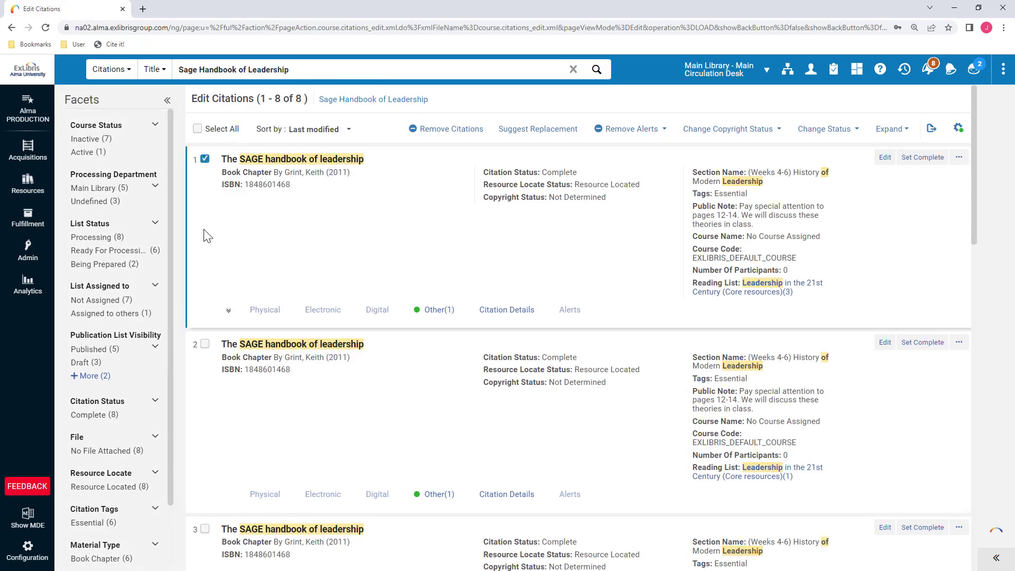
left_click(205, 344)
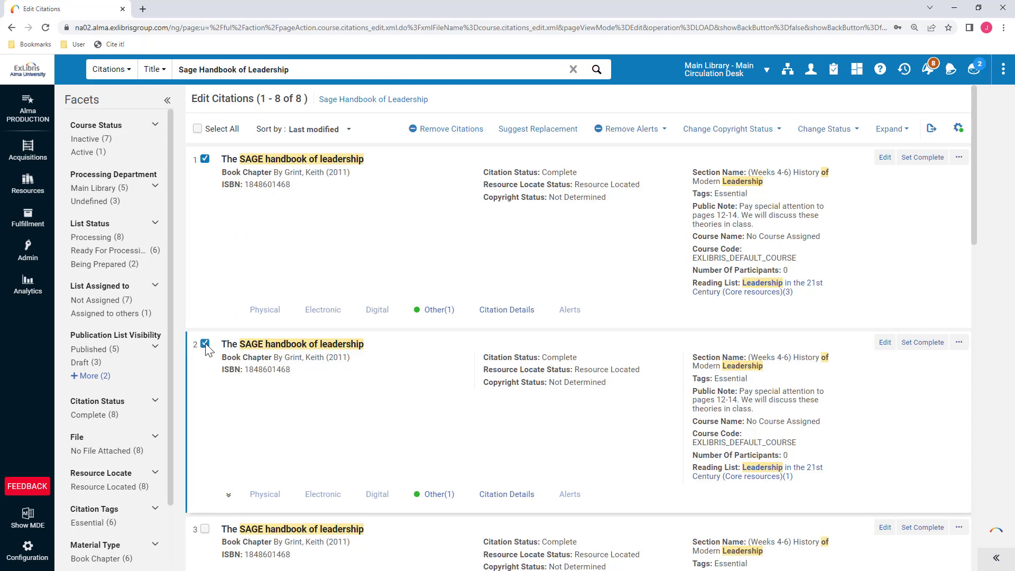
left_click(198, 130)
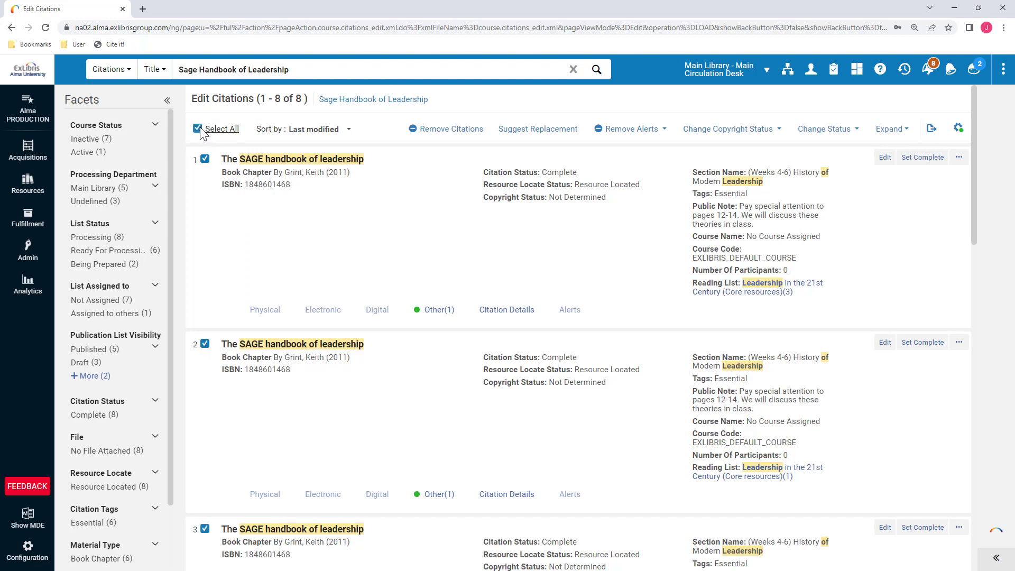
left_click(529, 132)
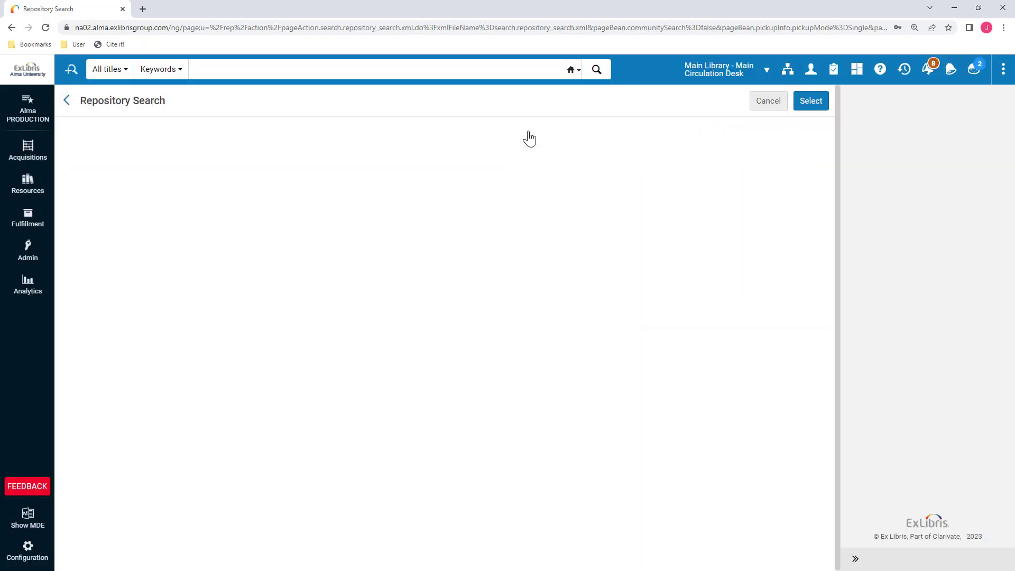
- Search the repository for "Sage Handbook of Leadership", choose the 2023 2nd edition as the suggested replacement and confirm it for the selected citations
left_click(500, 75)
type("Sage Handbook of Leadership")
key("Return")
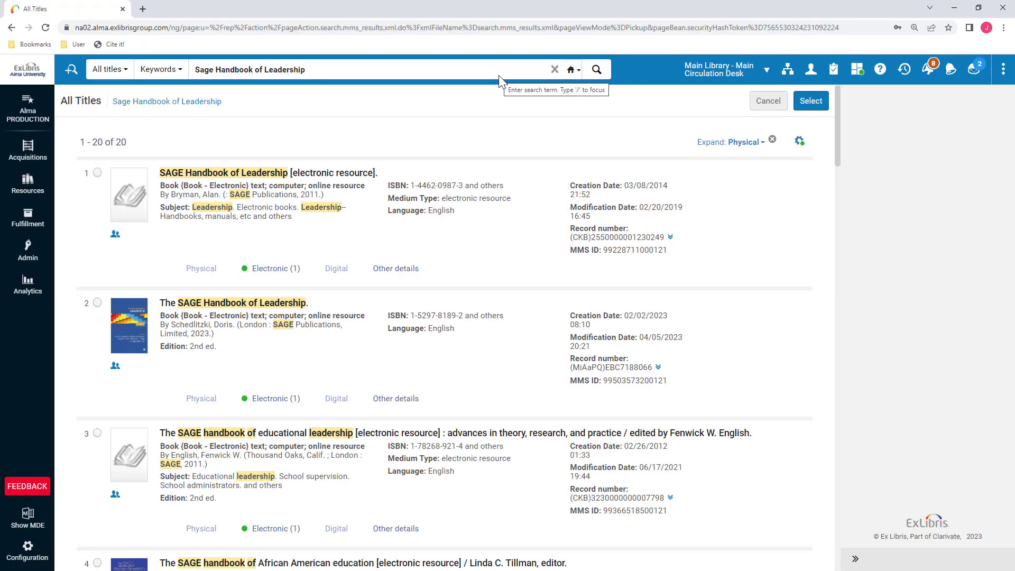
left_click(98, 304)
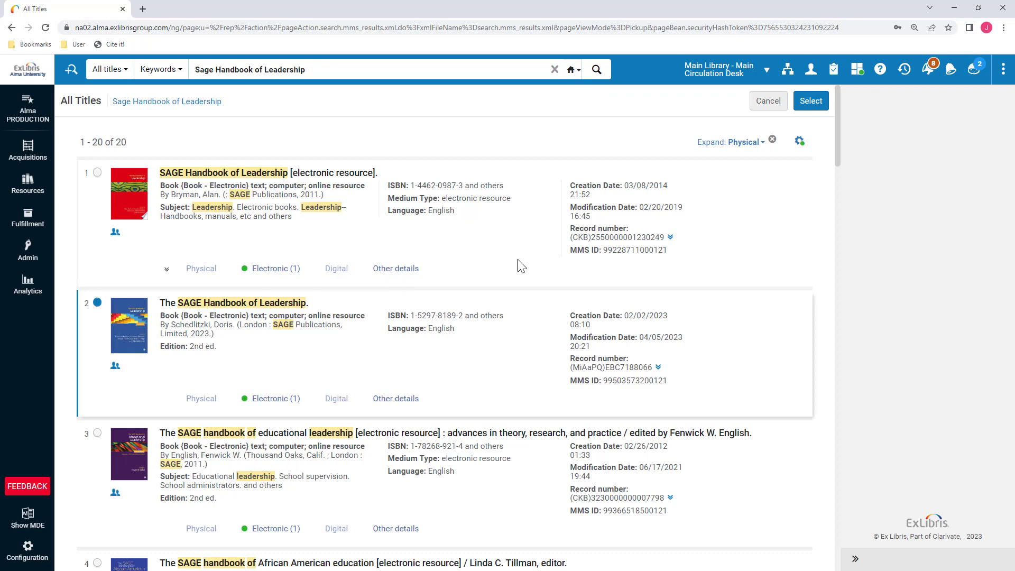
left_click(811, 101)
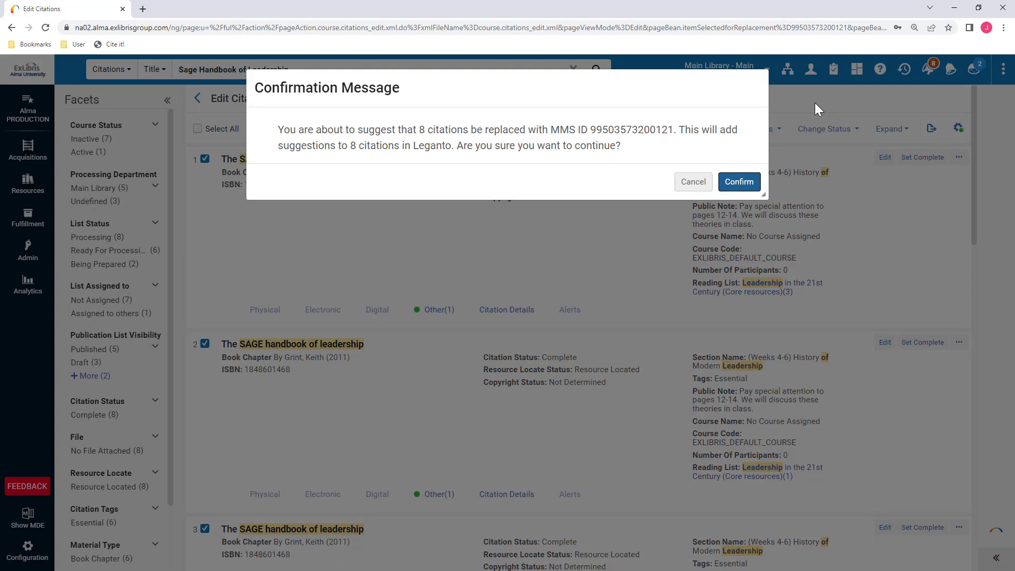
left_click(746, 179)
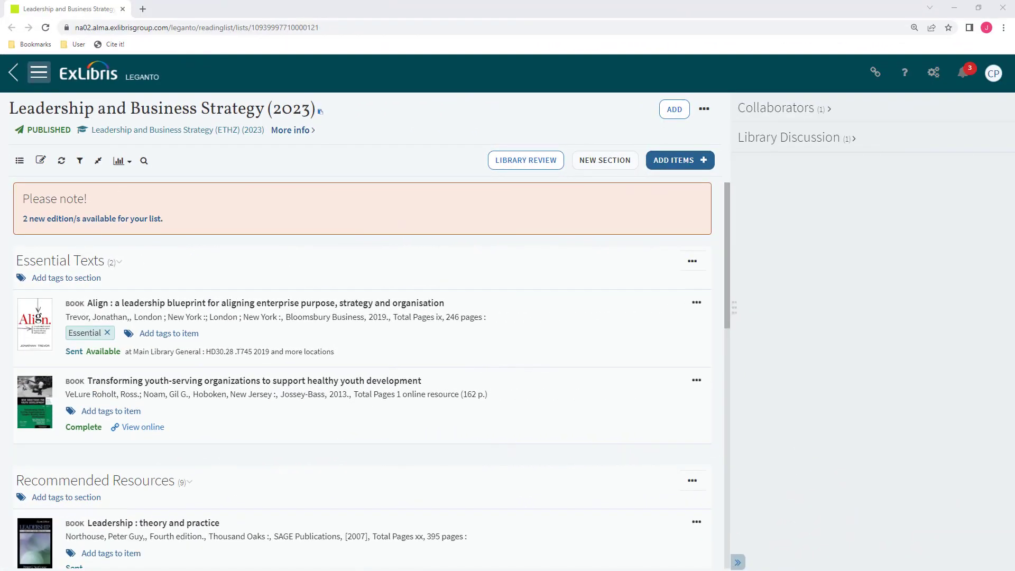
- In Leganto's Leadership and Business Strategy (2023) list, filter for items with new editions and replace SAGE Handbook of Leadership with the suggested 2nd edition
left_click(132, 222)
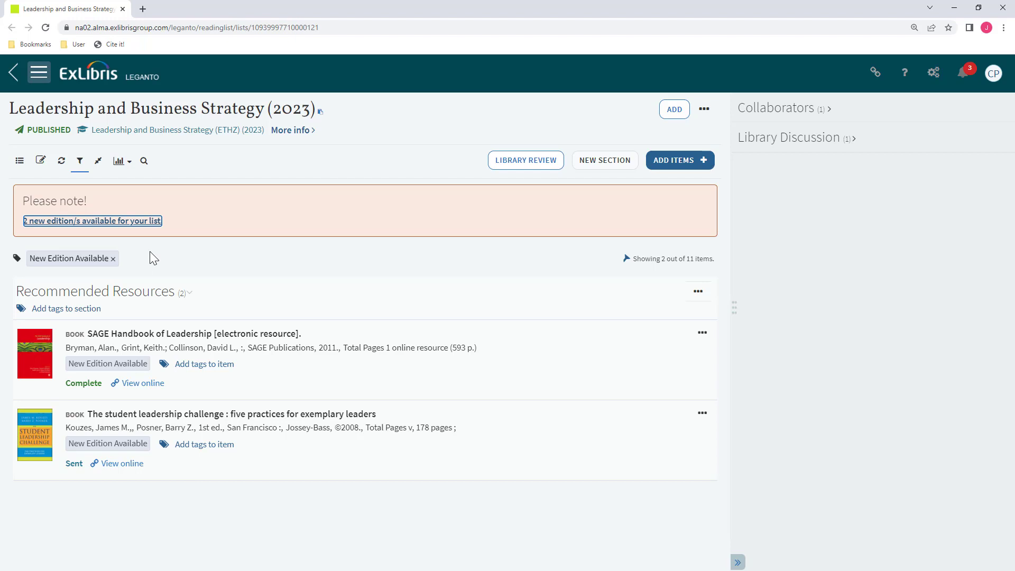
left_click(137, 353)
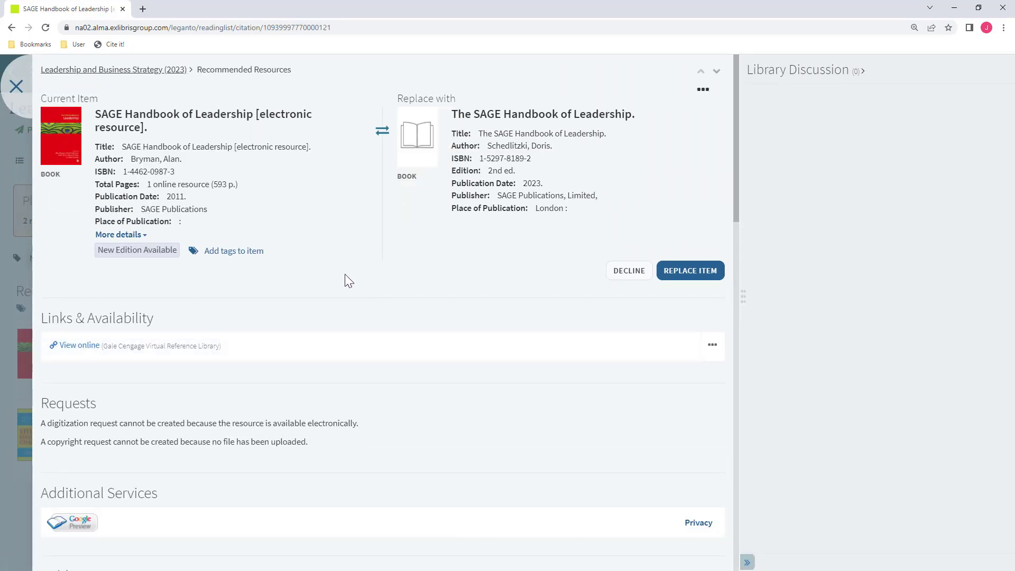
left_click(683, 276)
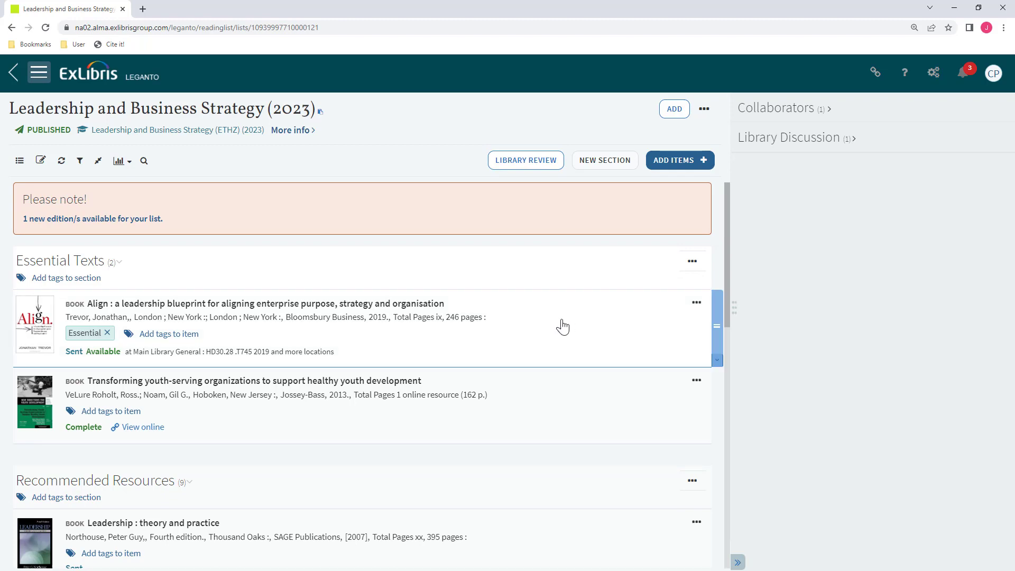
- Decline the suggested third edition for "The student leadership challenge" under Recommended Resources
scroll(563, 326, "down", 6)
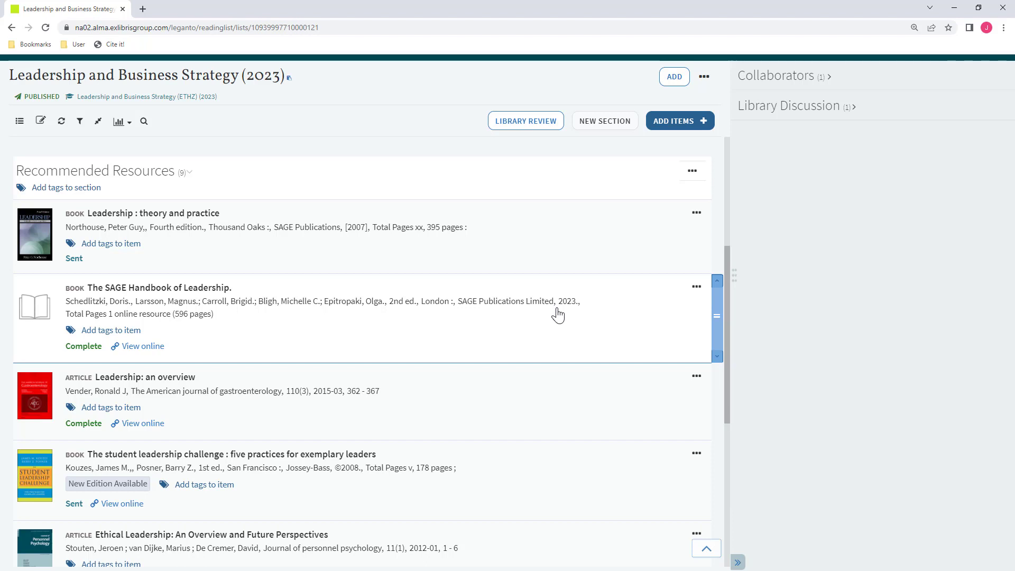
left_click(319, 455)
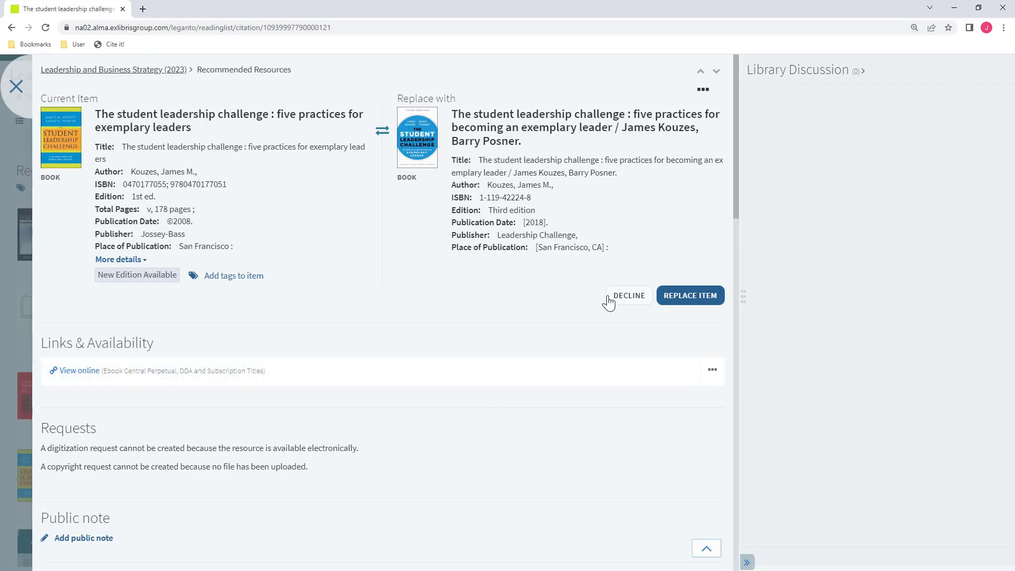
left_click(620, 298)
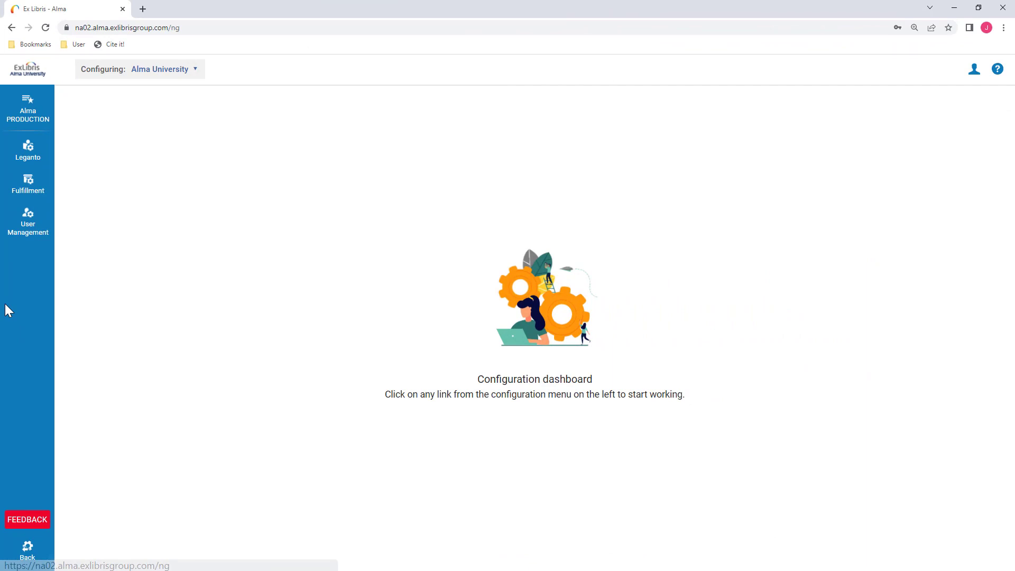
- In Alma's Leganto Features configuration, customize replacement_suggestion_auto_replace, set its parameter value to true and save the mapping table
left_click(23, 155)
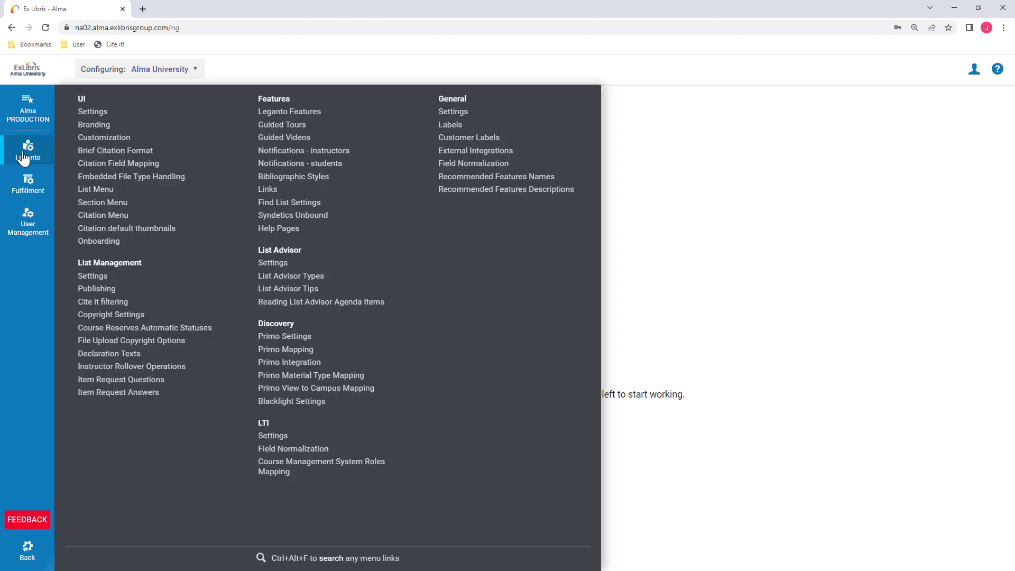
left_click(289, 112)
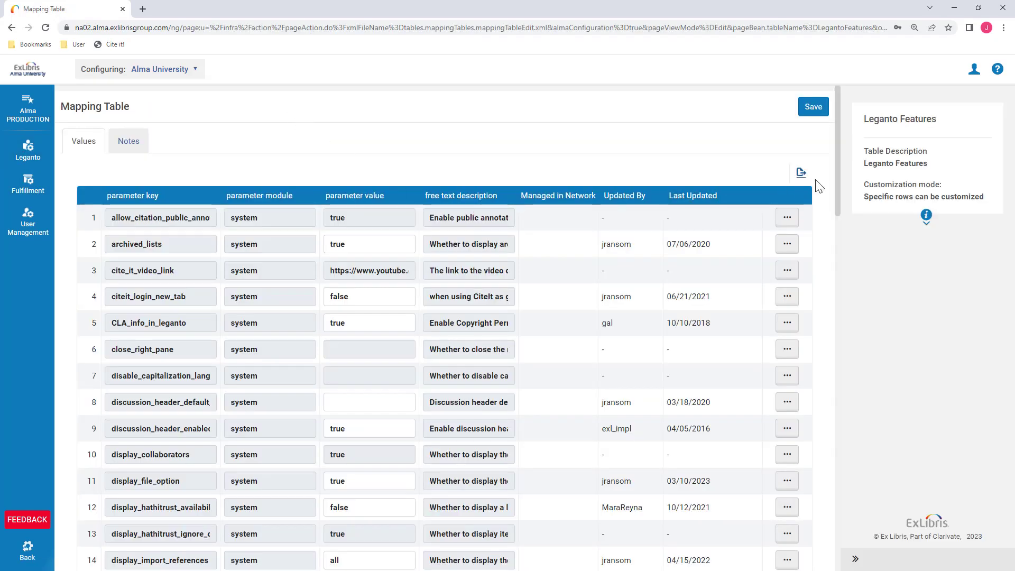
left_click_drag(838, 189, 820, 541)
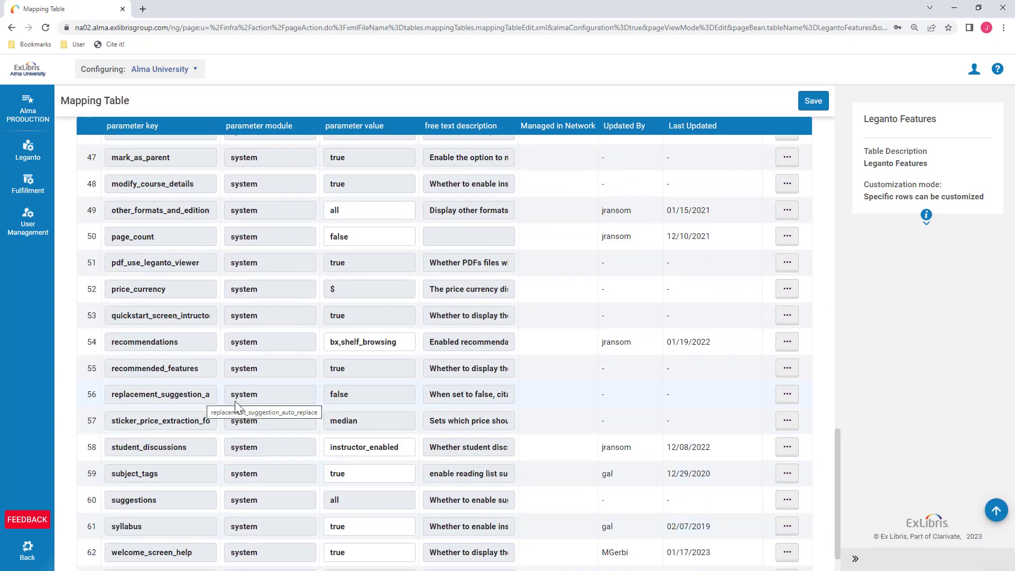
left_click(786, 401)
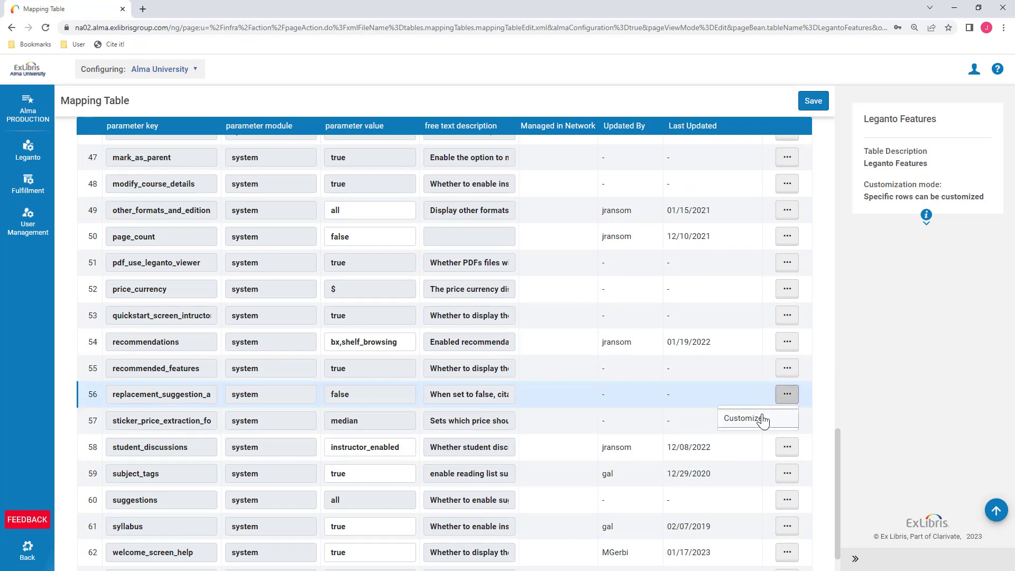
left_click(737, 417)
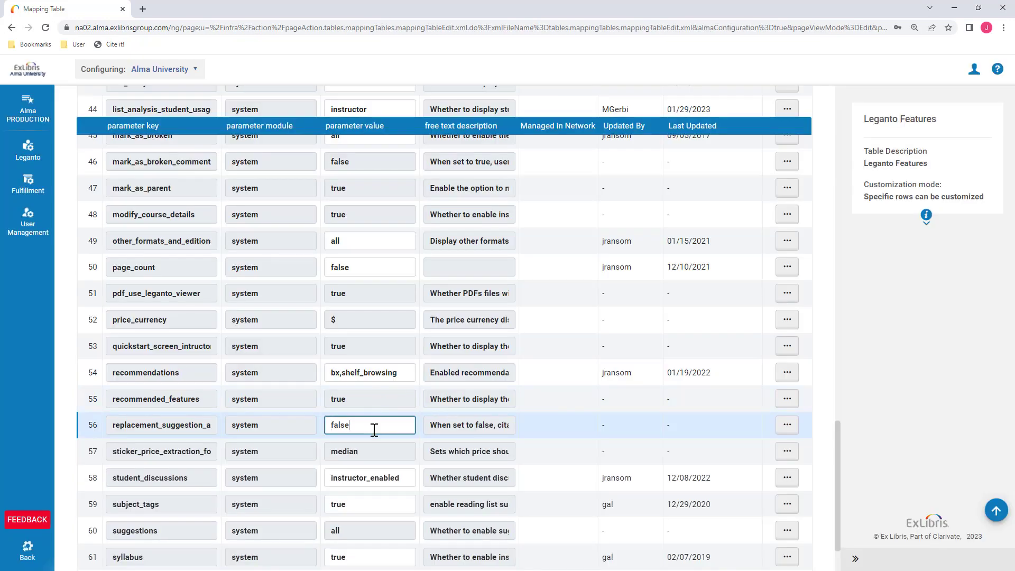
left_click_drag(374, 428, 285, 410)
type("true")
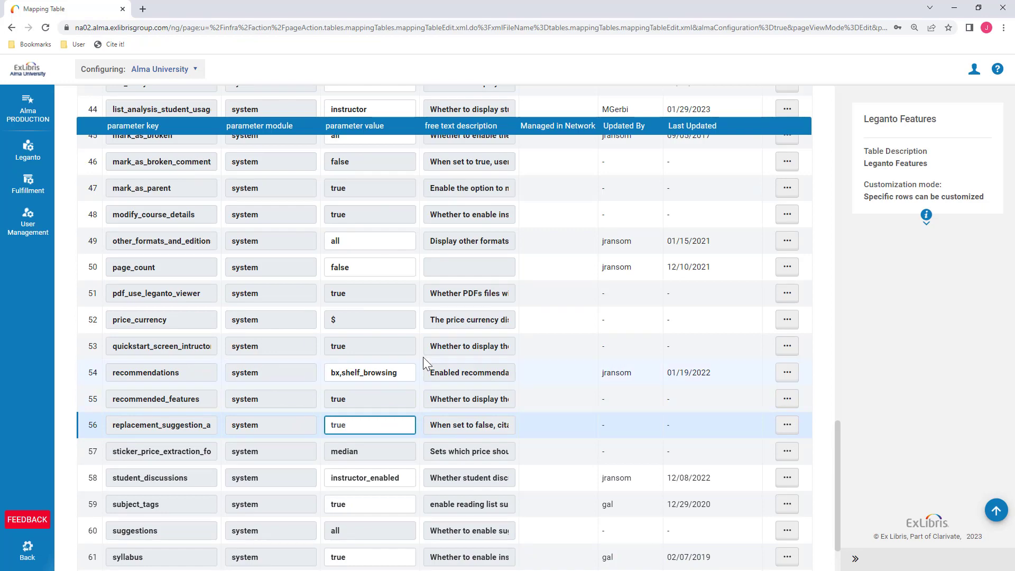
scroll(710, 267, "up", 3)
left_click(818, 106)
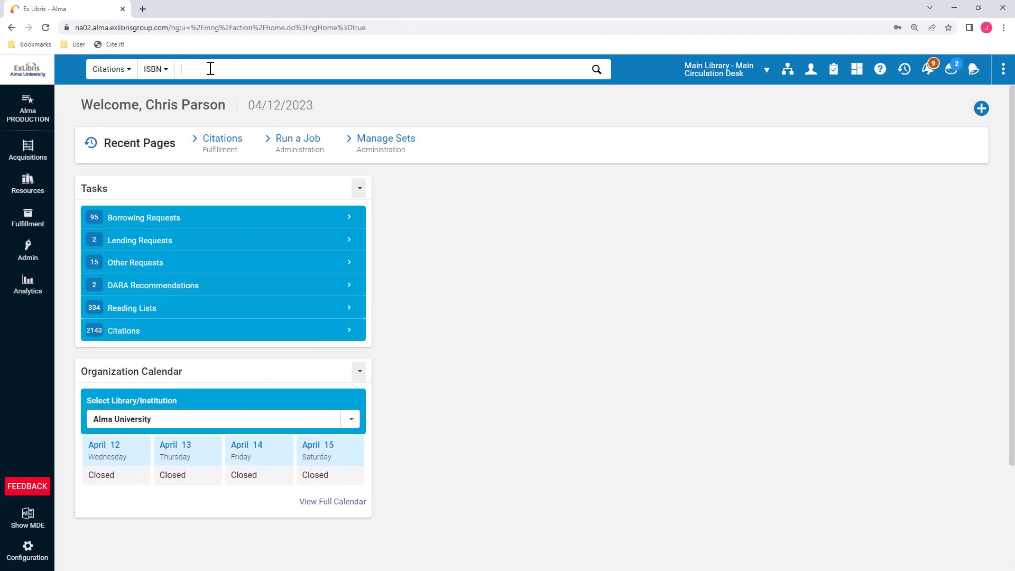
left_click(208, 66)
key("ctrl+v")
left_click(596, 69)
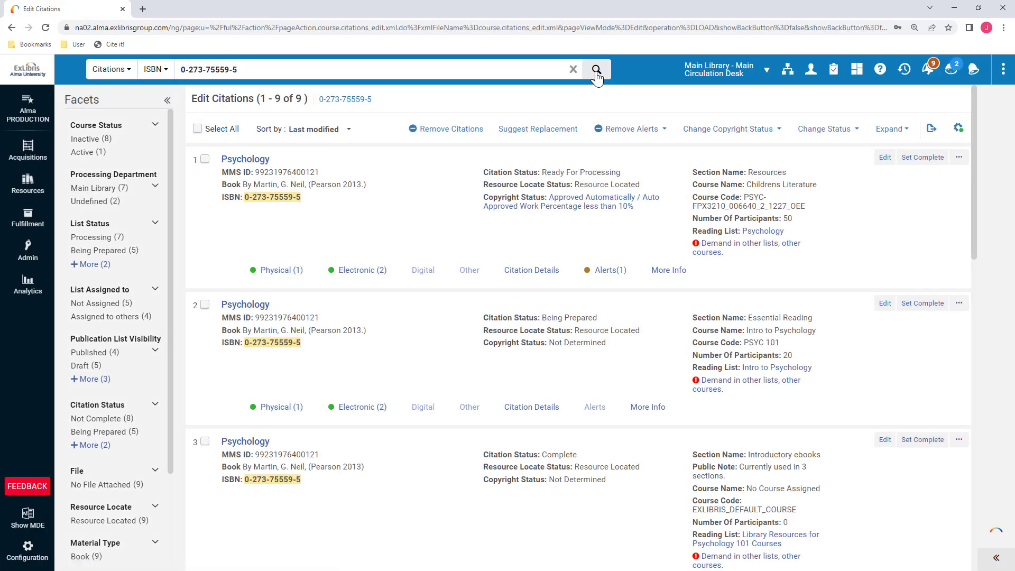
left_click(199, 129)
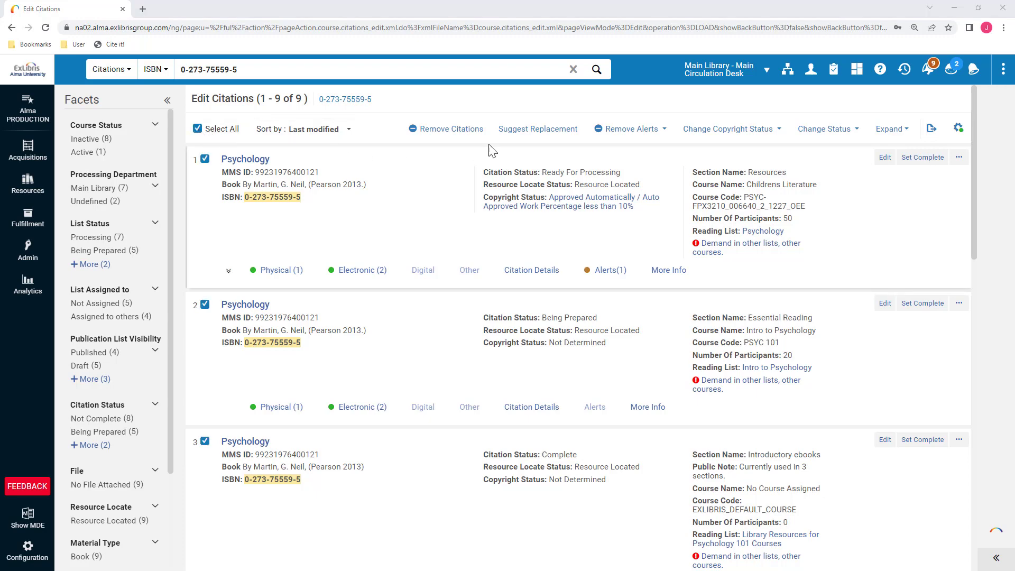
left_click(519, 138)
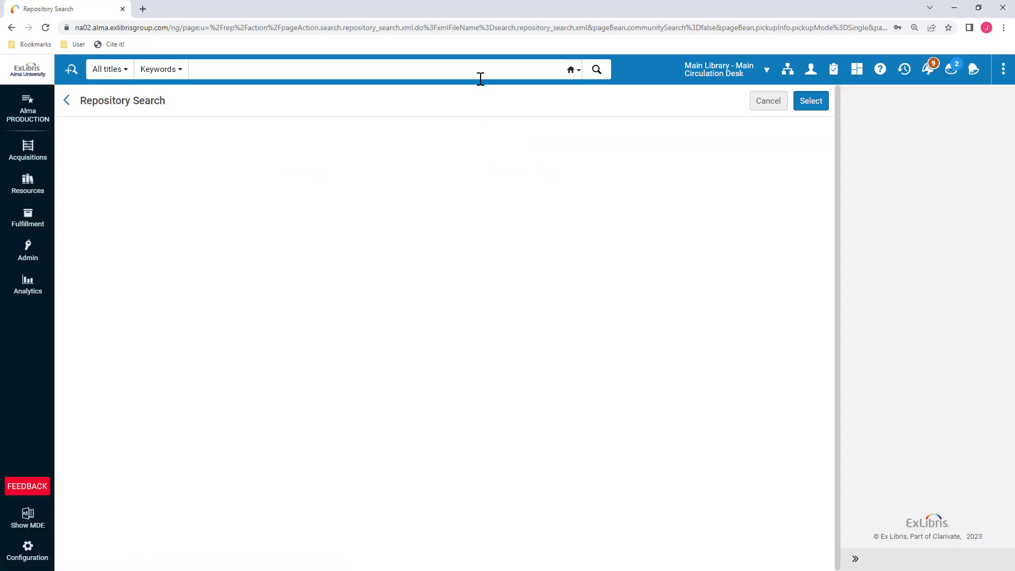
key("ctrl+v")
key("Return")
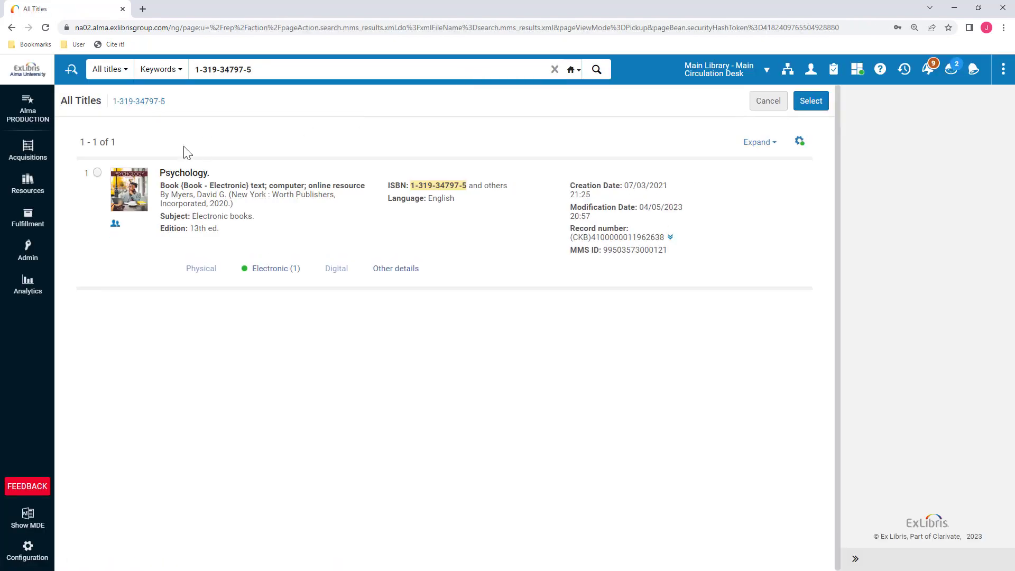
left_click(98, 173)
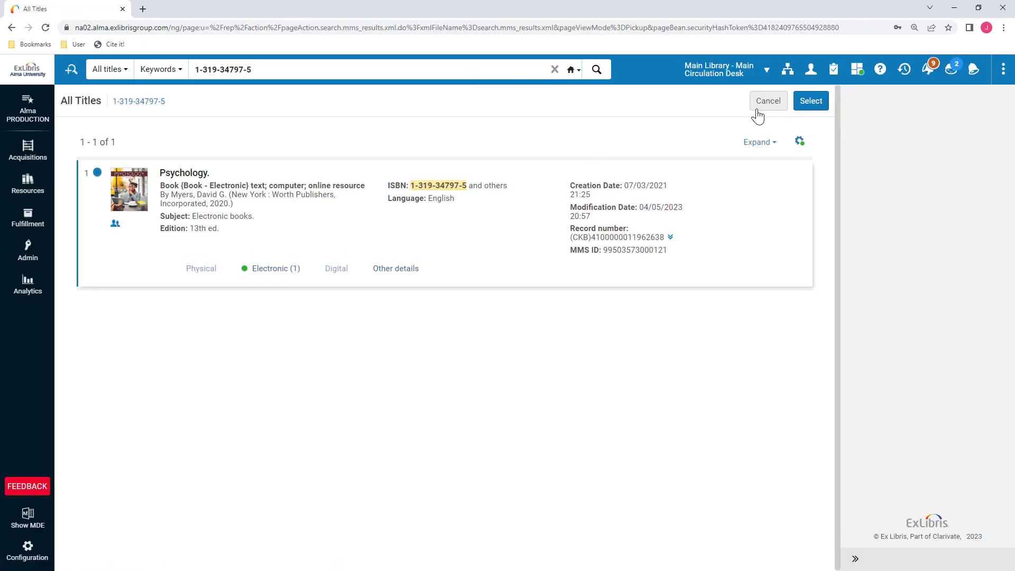
left_click(804, 107)
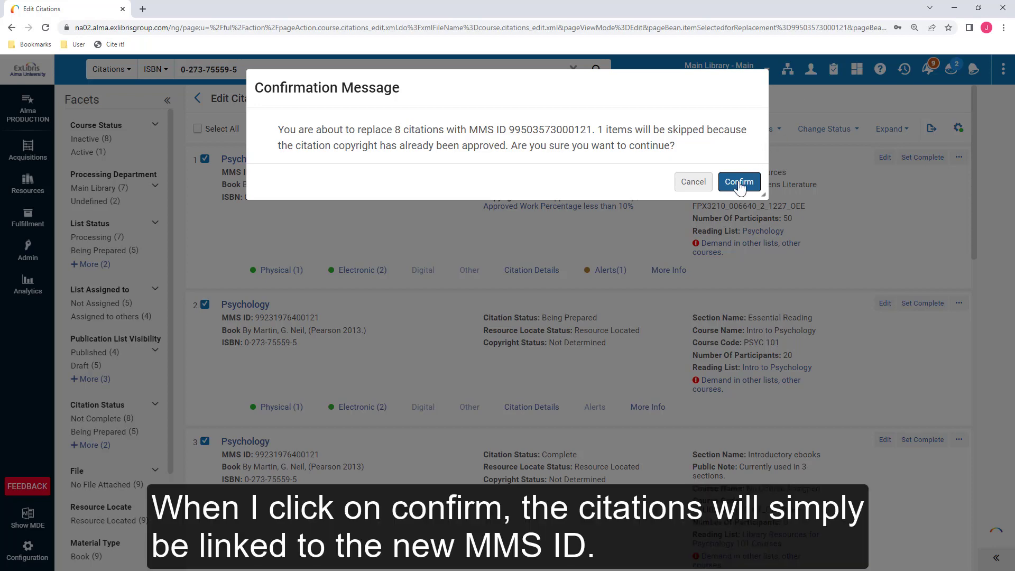
left_click(739, 183)
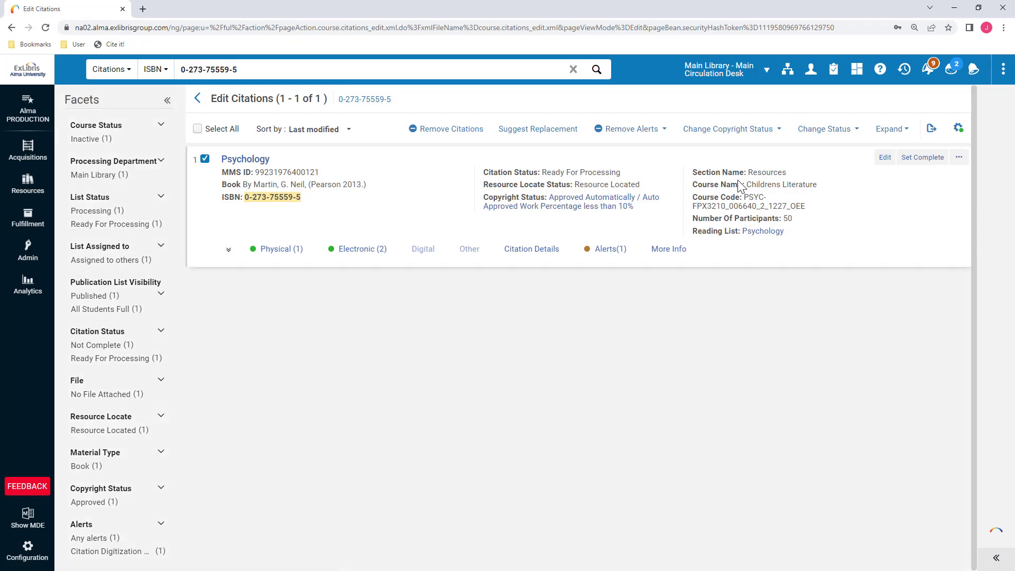